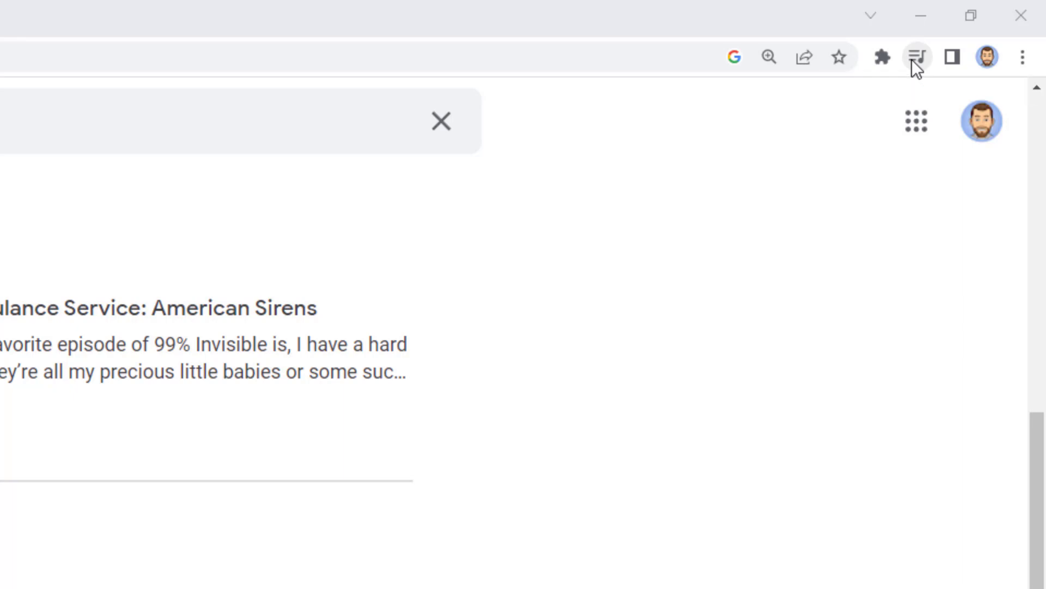
- Switch on Live Caption from the media controls and drag the caption bubble beside the episode results
click(912, 60)
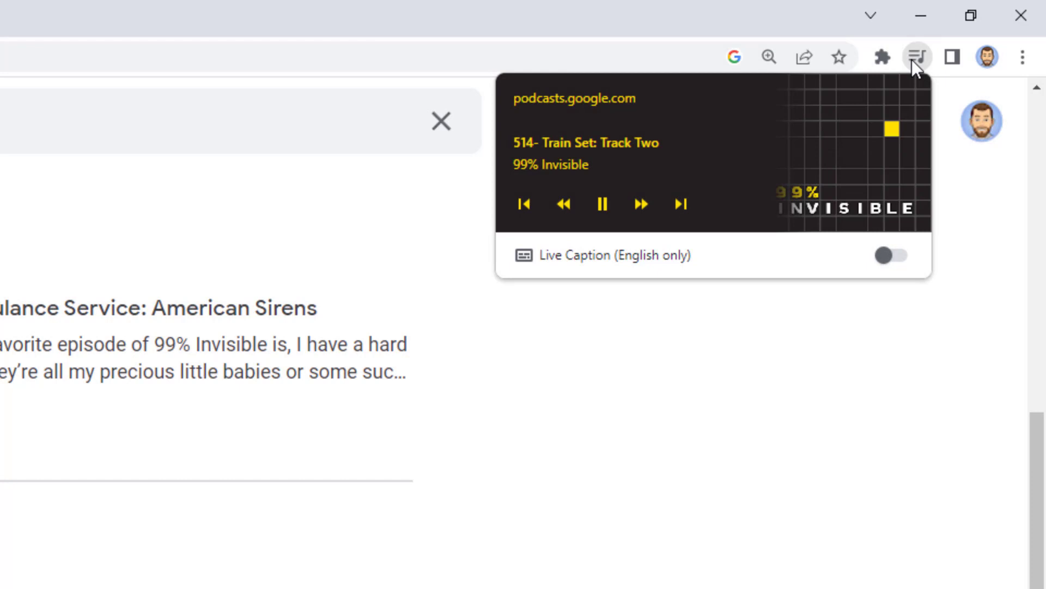
click(901, 256)
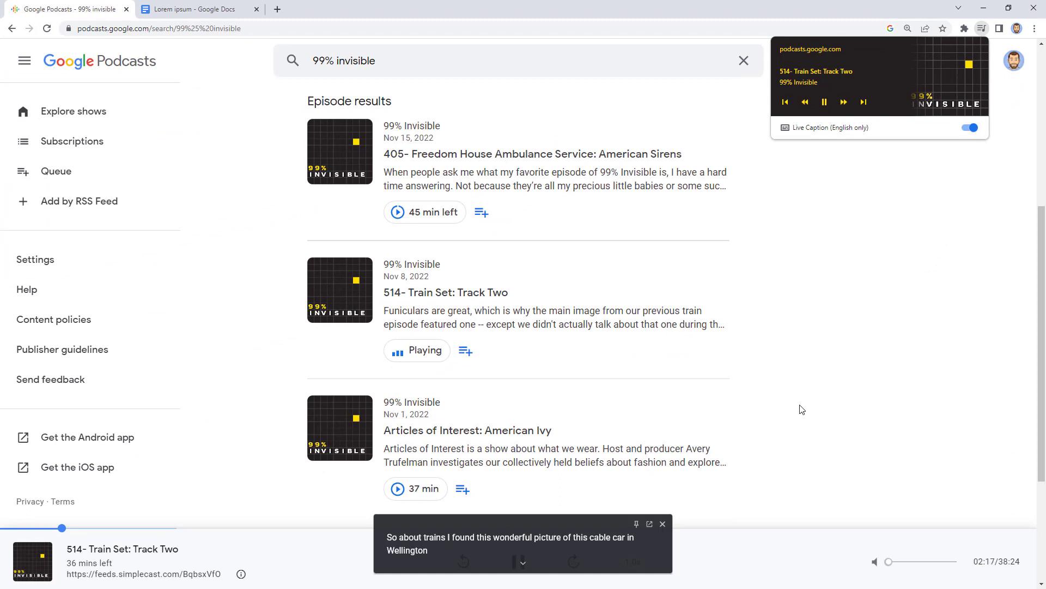
drag(571, 518, 905, 246)
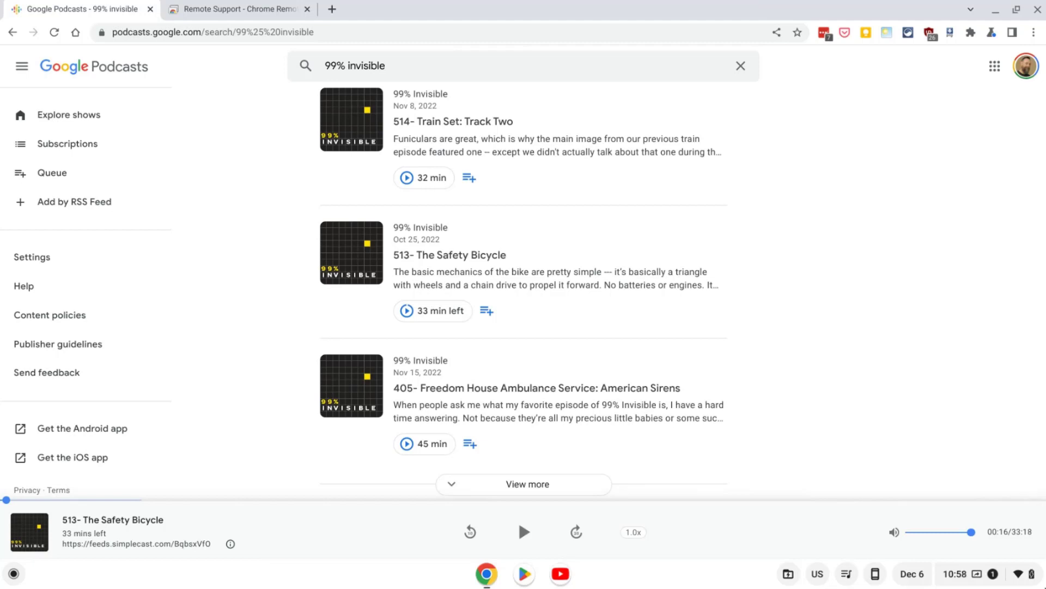
- Turn on the Live Caption toggle under Accessibility > Audio and captions in ChromeOS Settings
click(849, 573)
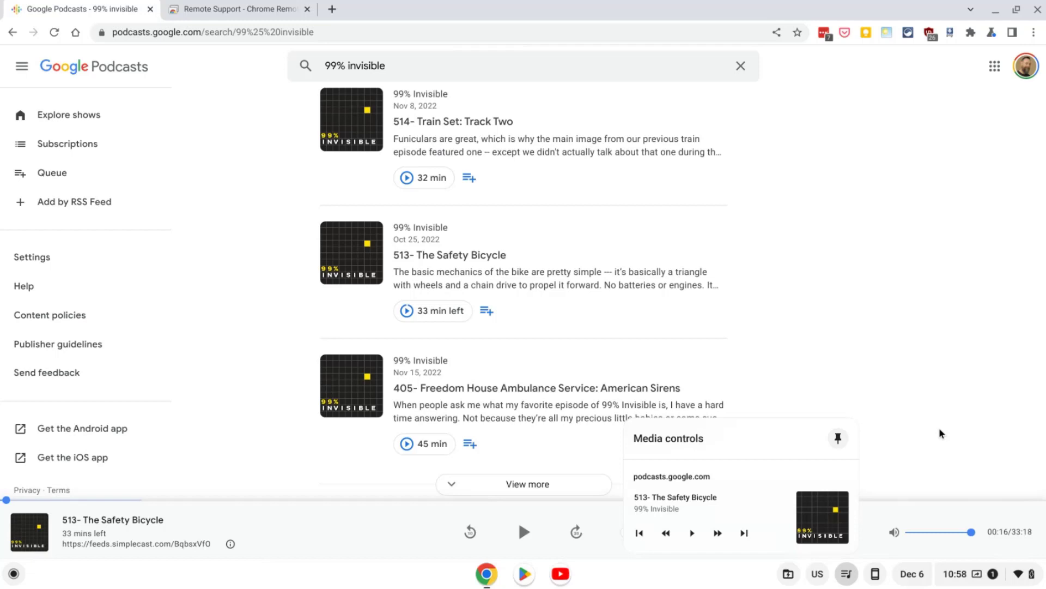
click(941, 434)
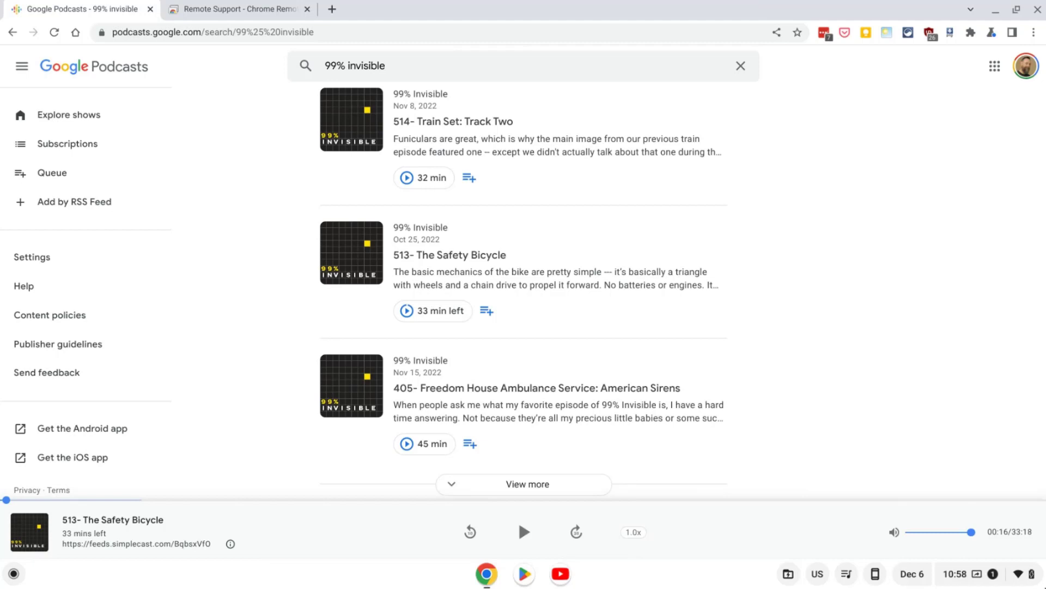
click(1009, 580)
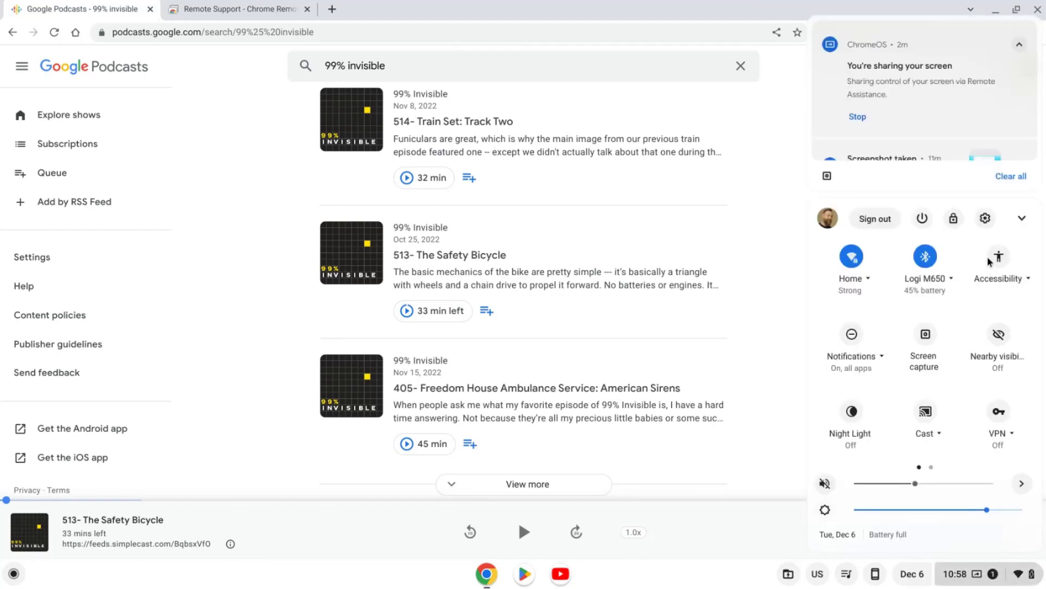
click(984, 219)
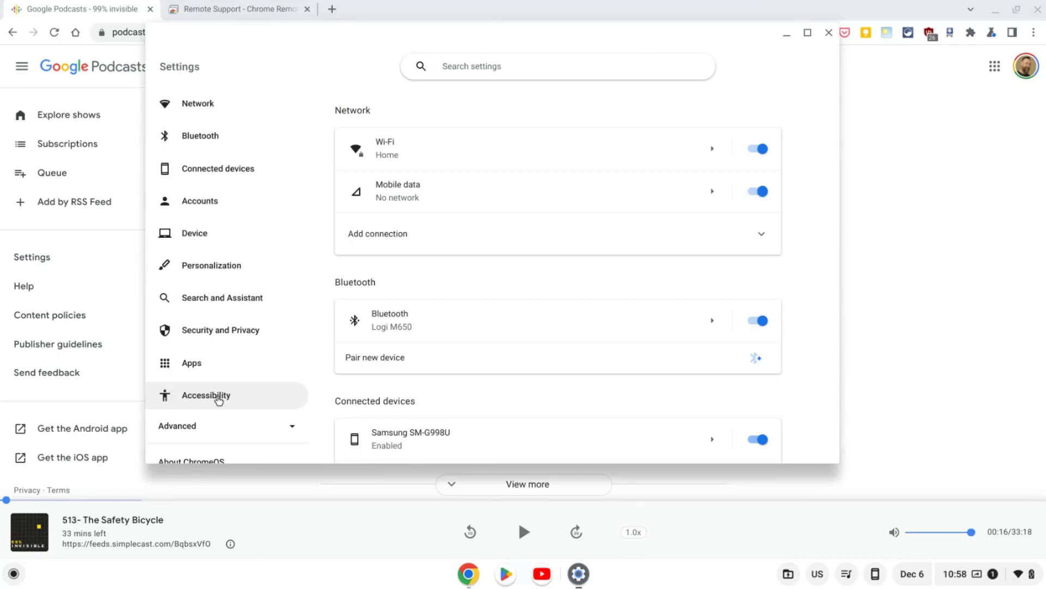
click(228, 404)
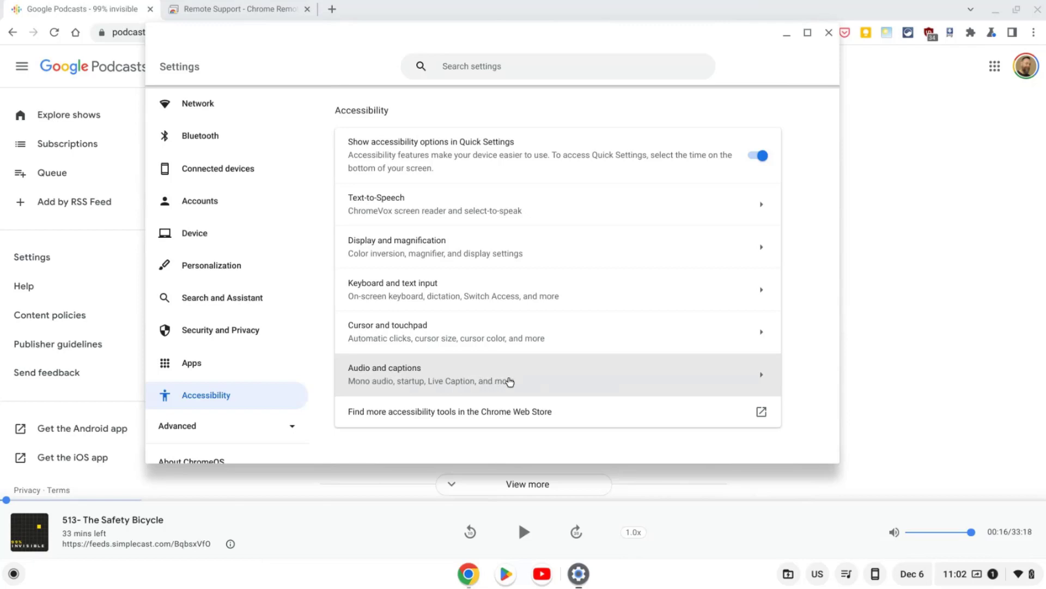
click(513, 376)
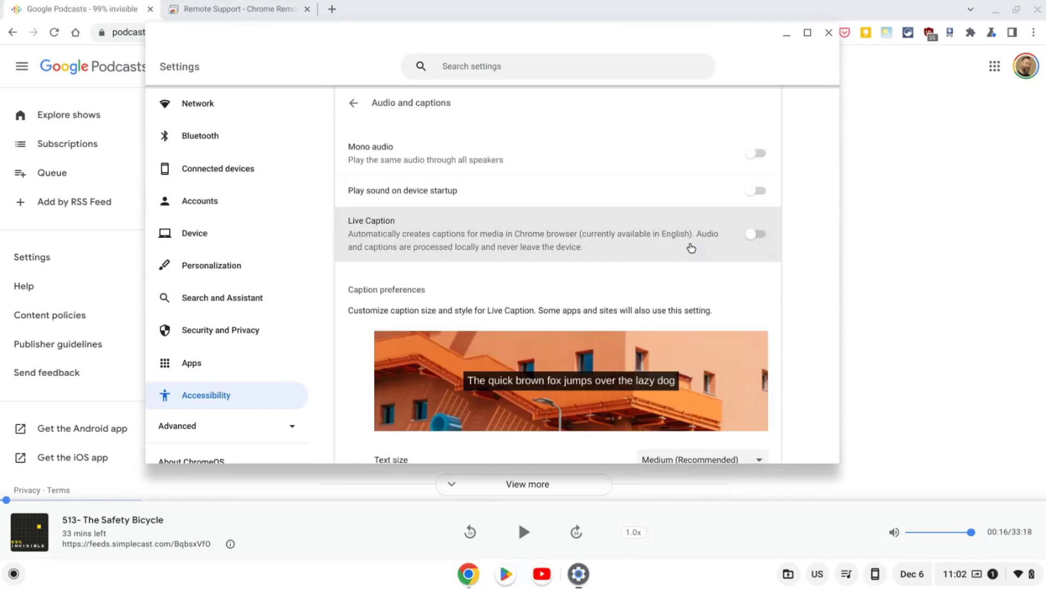
click(763, 240)
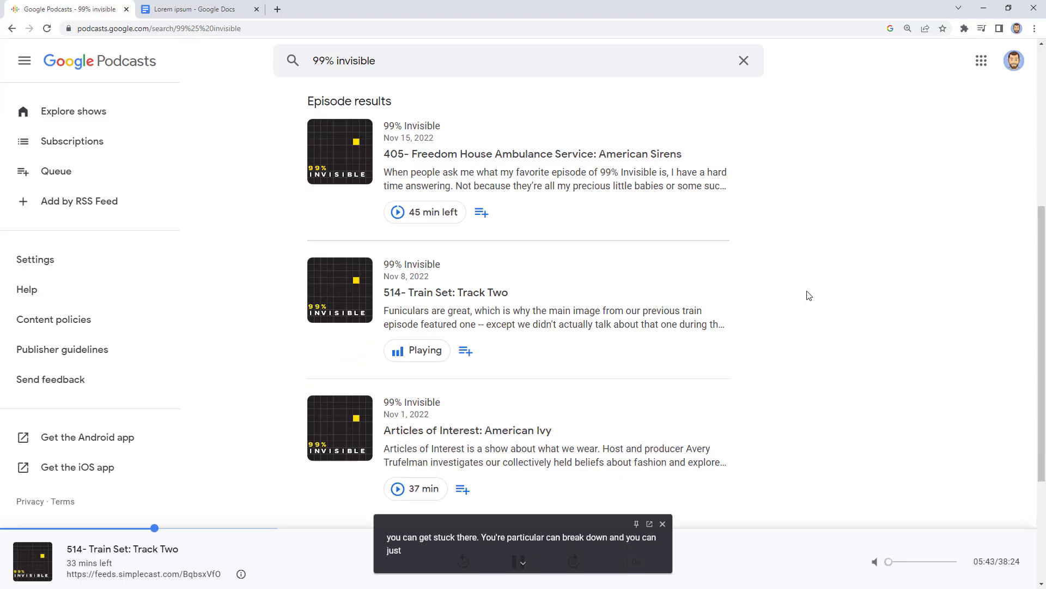
- Drag the caption bubble up and right off the player, then expand it to several lines
drag(571, 522, 894, 254)
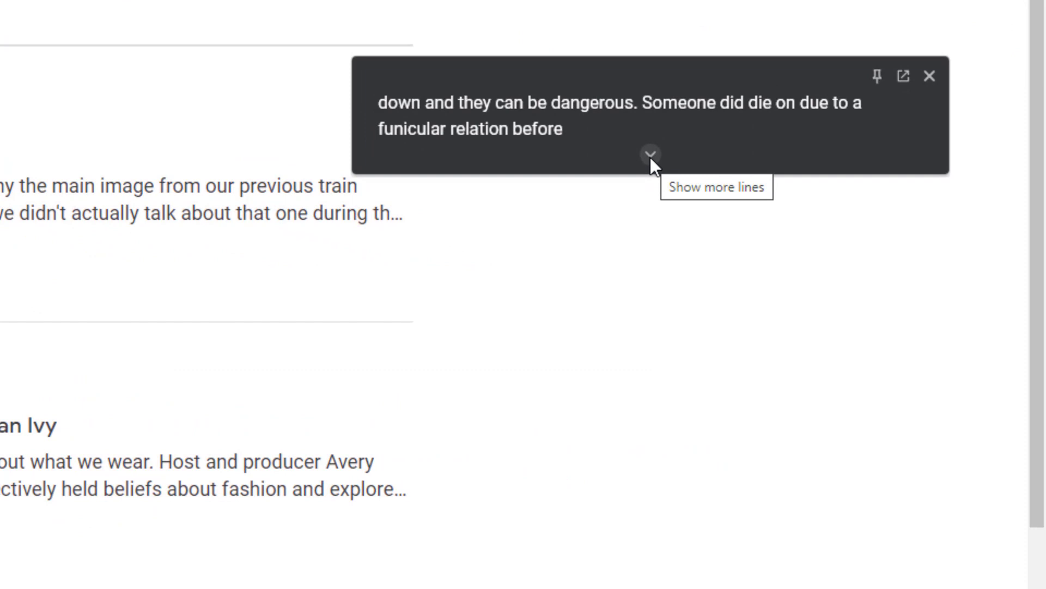
click(651, 155)
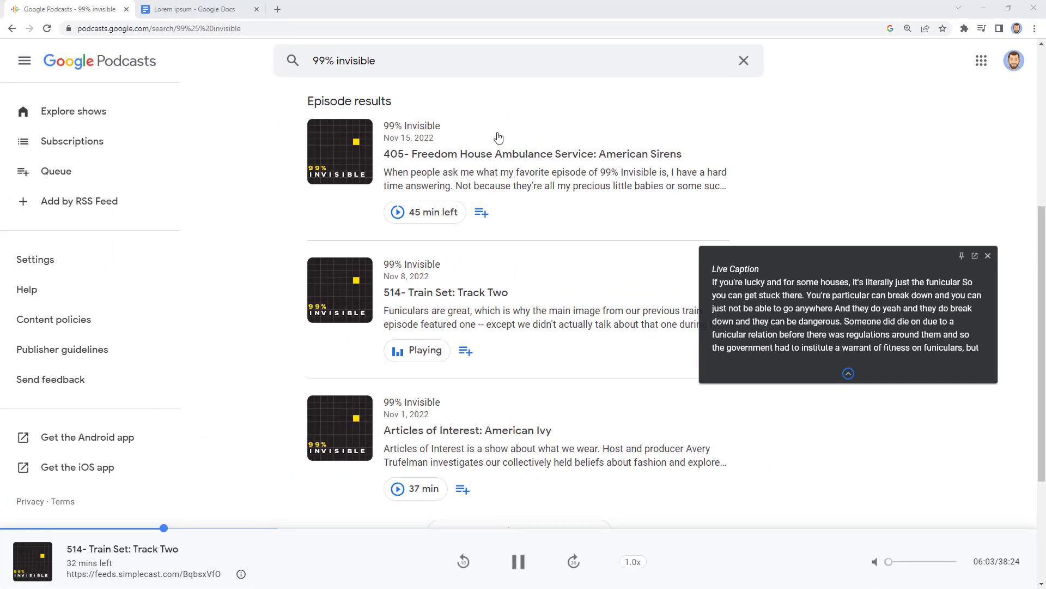
click(212, 9)
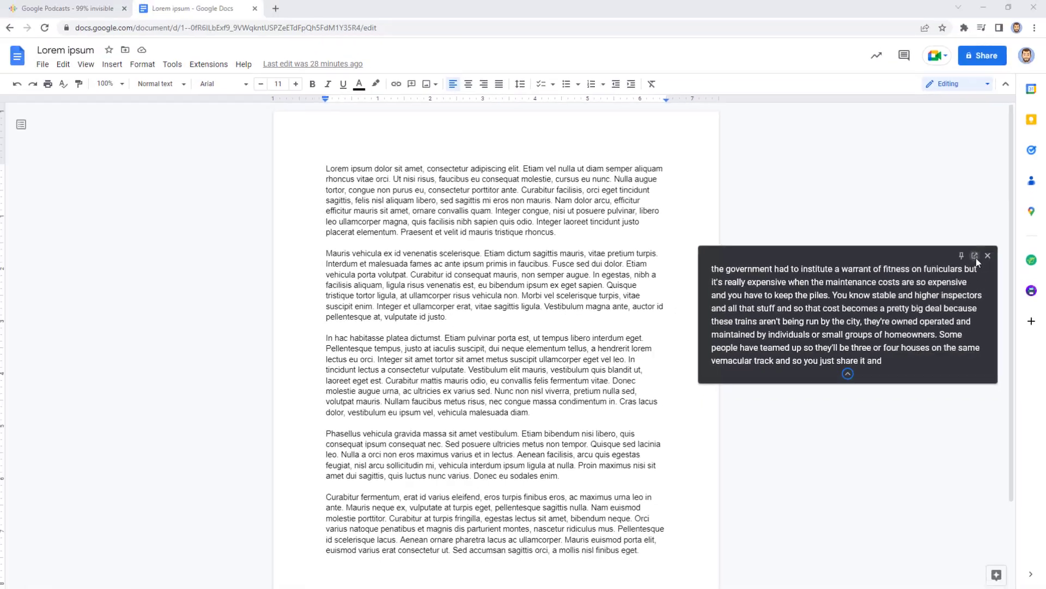
click(977, 257)
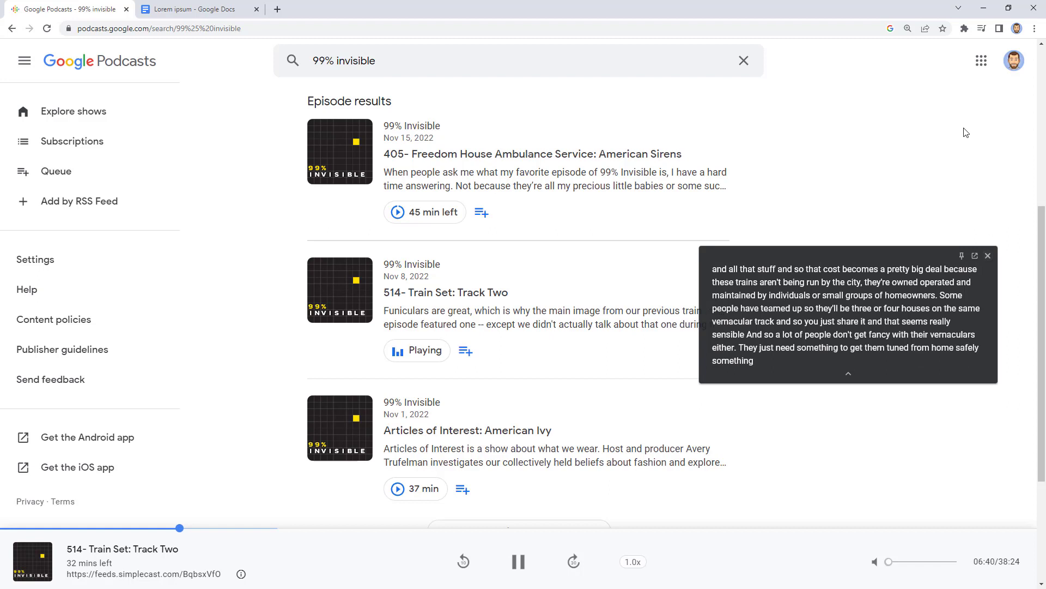
- Toggle Live Caption off and then back on from the media controls
click(982, 28)
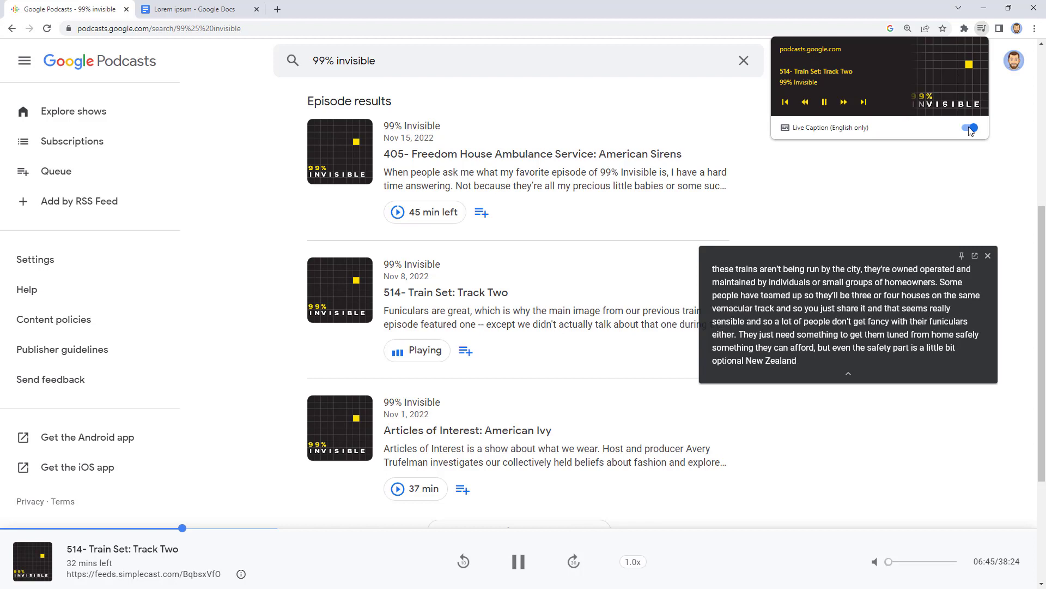
click(970, 128)
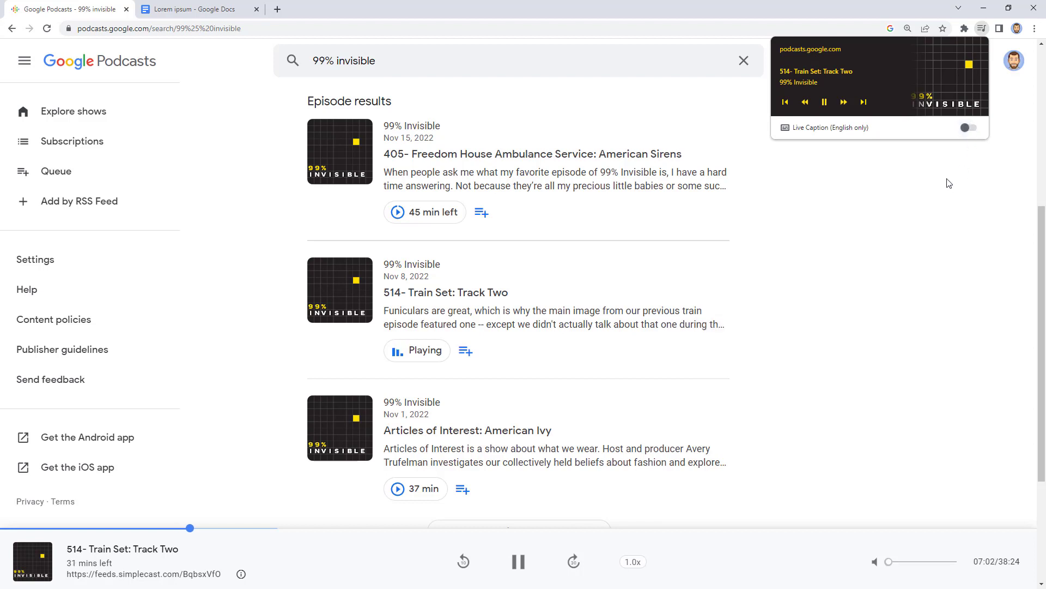
click(970, 130)
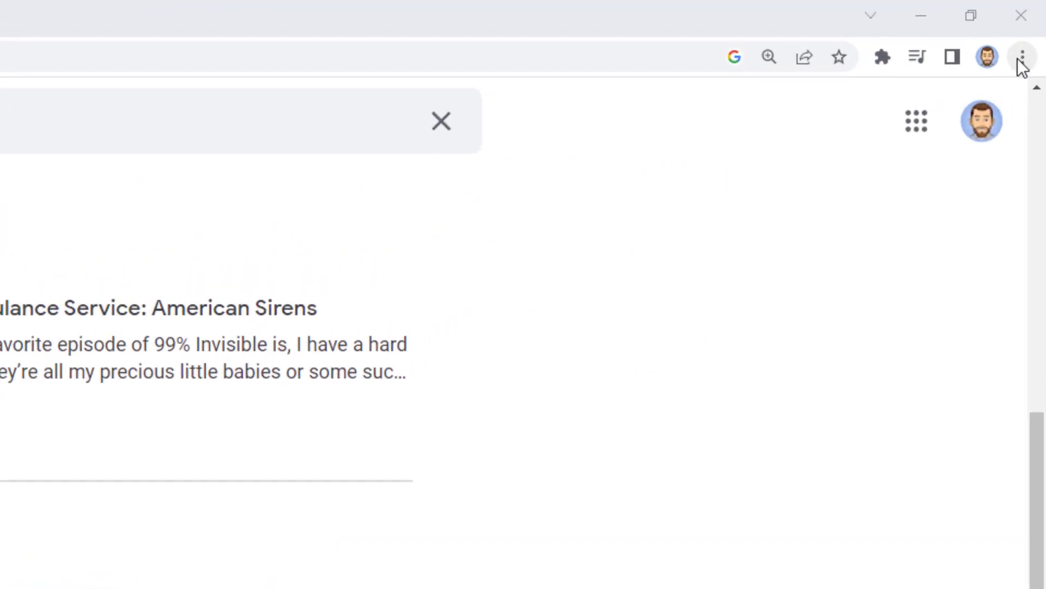
- Go to the Accessibility section of Chrome Settings via the ⋮ menu
click(1025, 61)
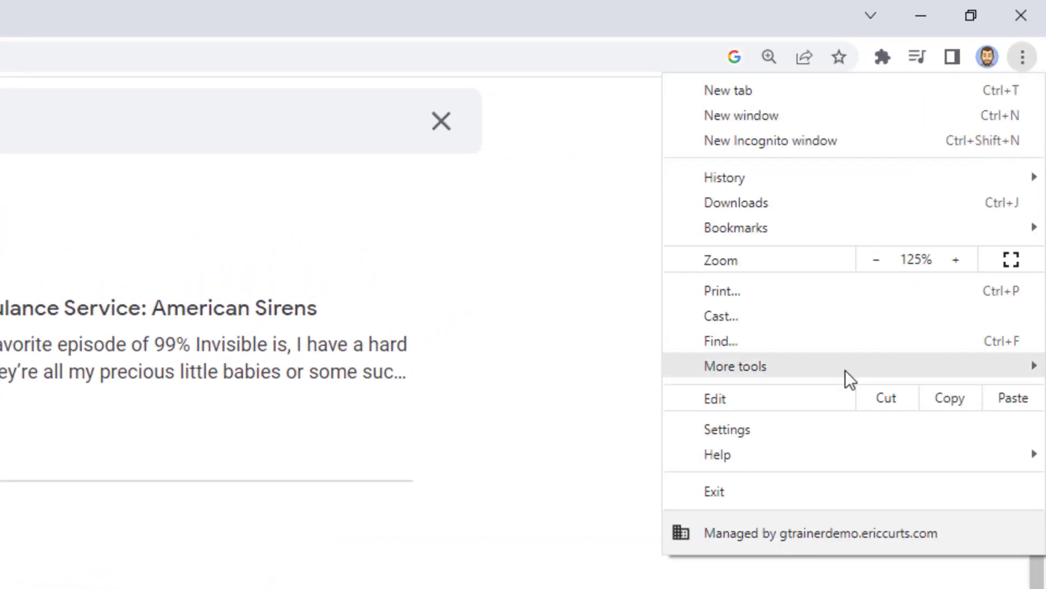
click(828, 430)
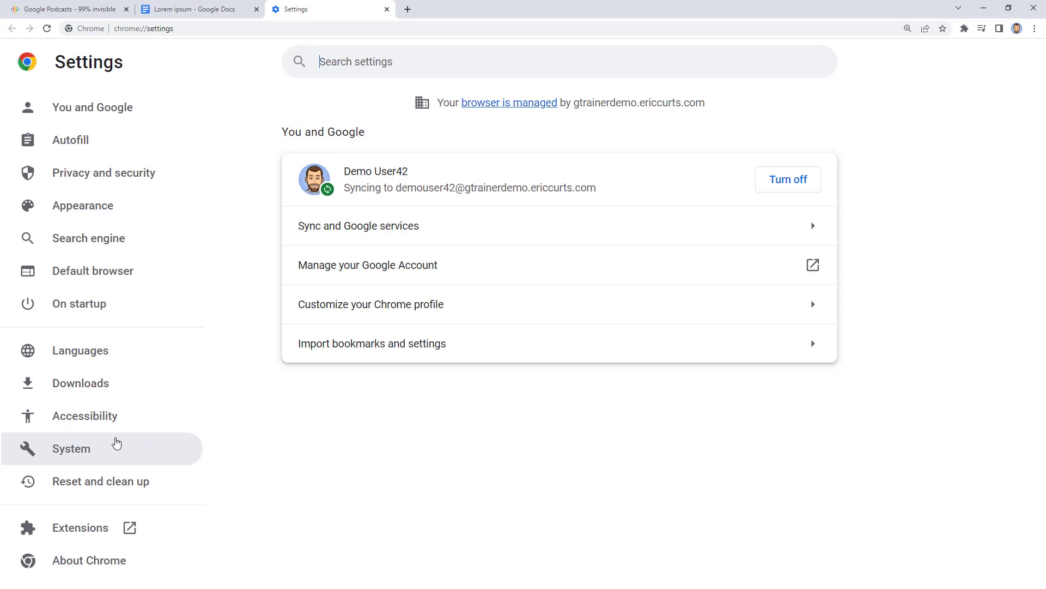
click(128, 420)
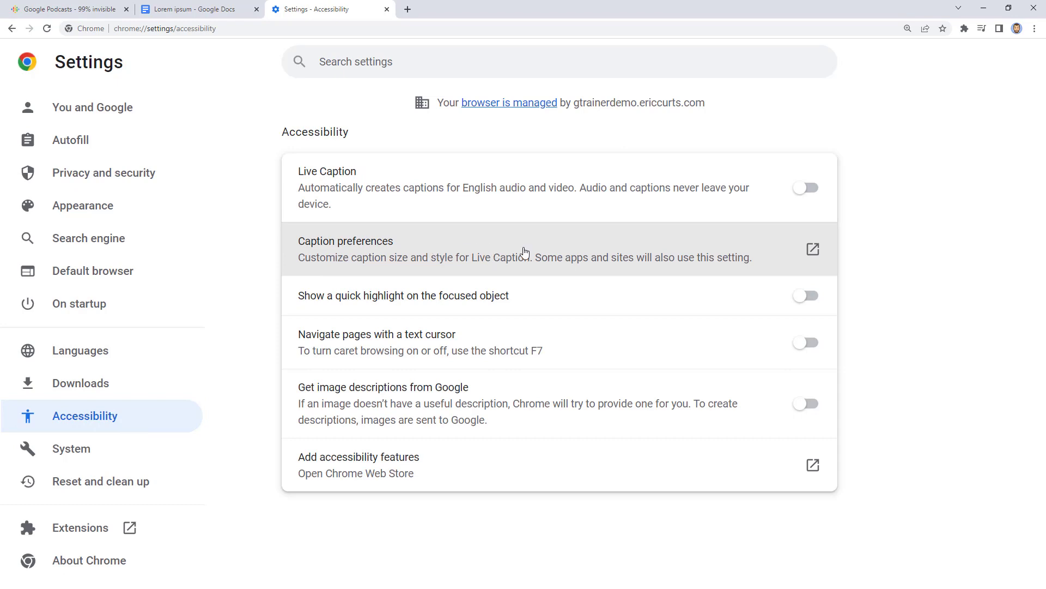
- Set caption preferences to Yellow text at 200% size and close the Settings window
click(615, 252)
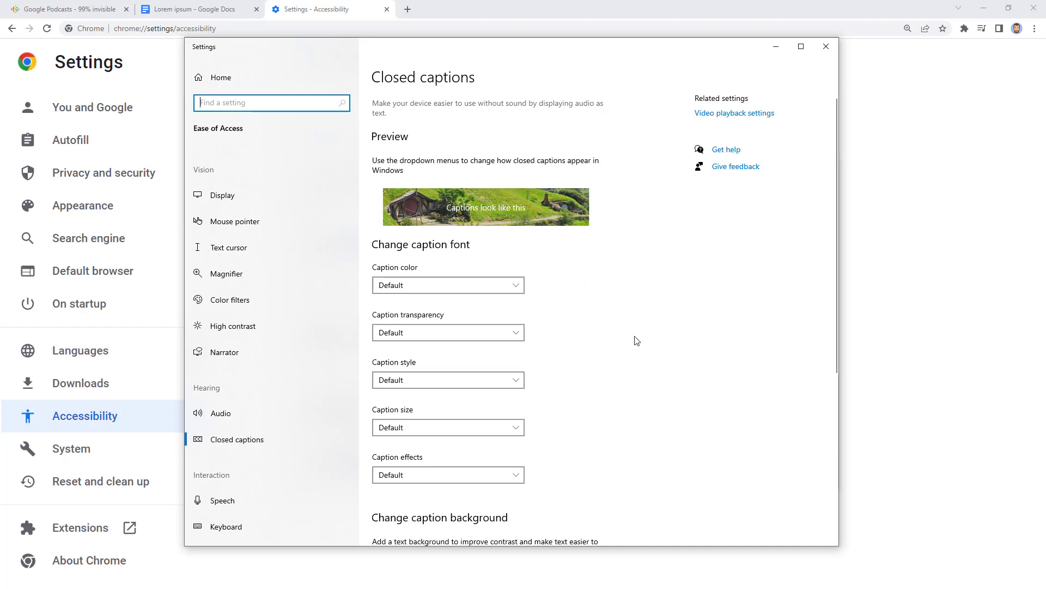
click(519, 285)
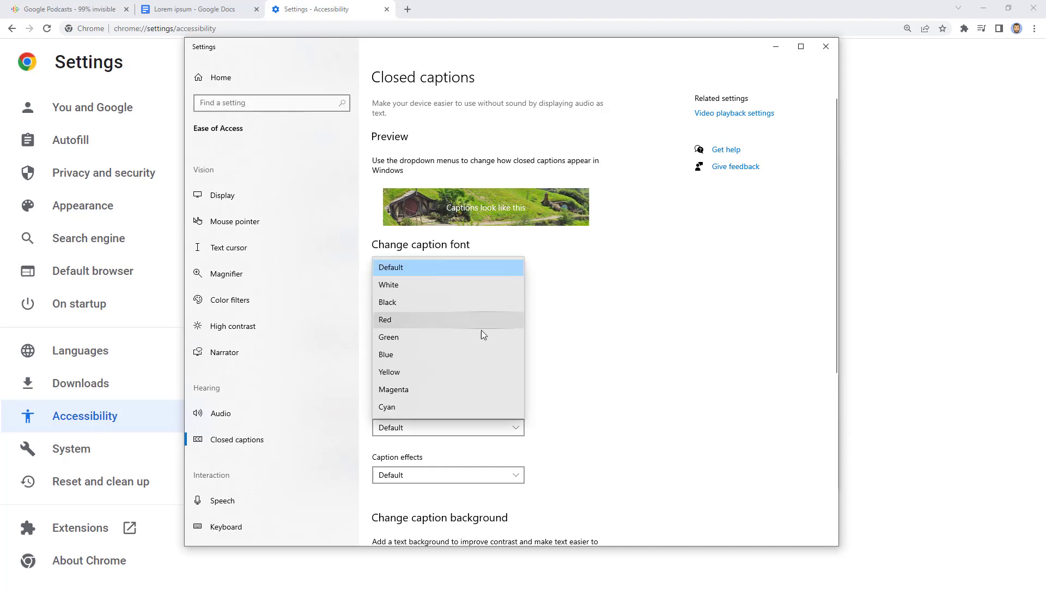
click(473, 372)
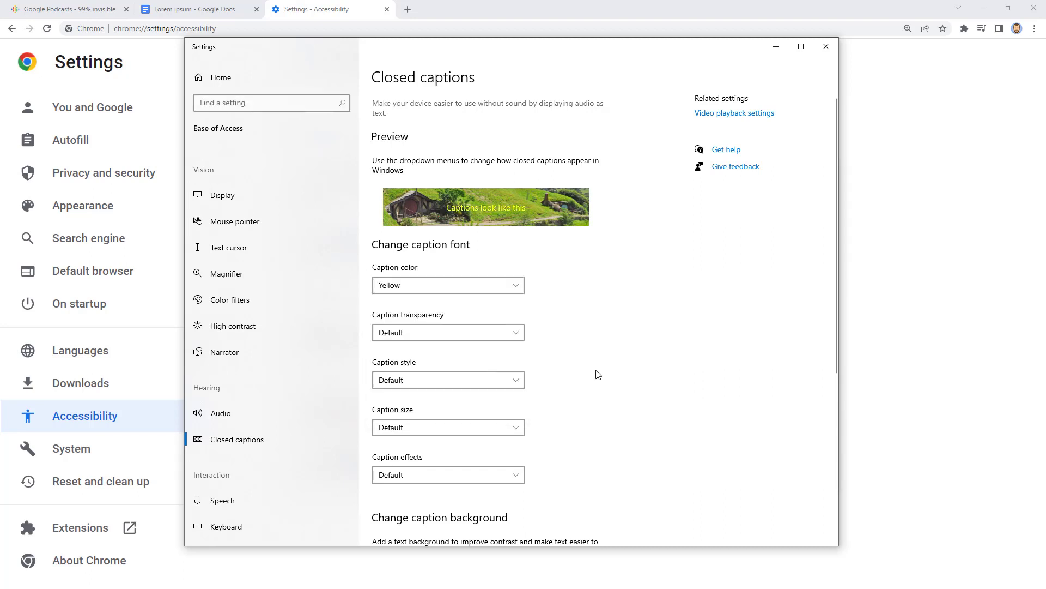
click(521, 428)
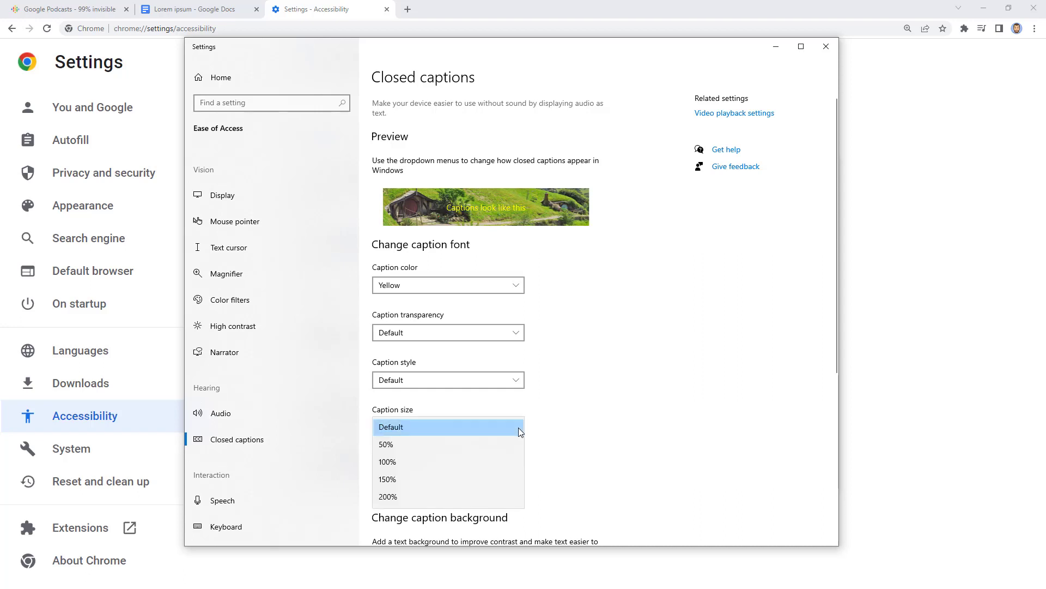
click(502, 497)
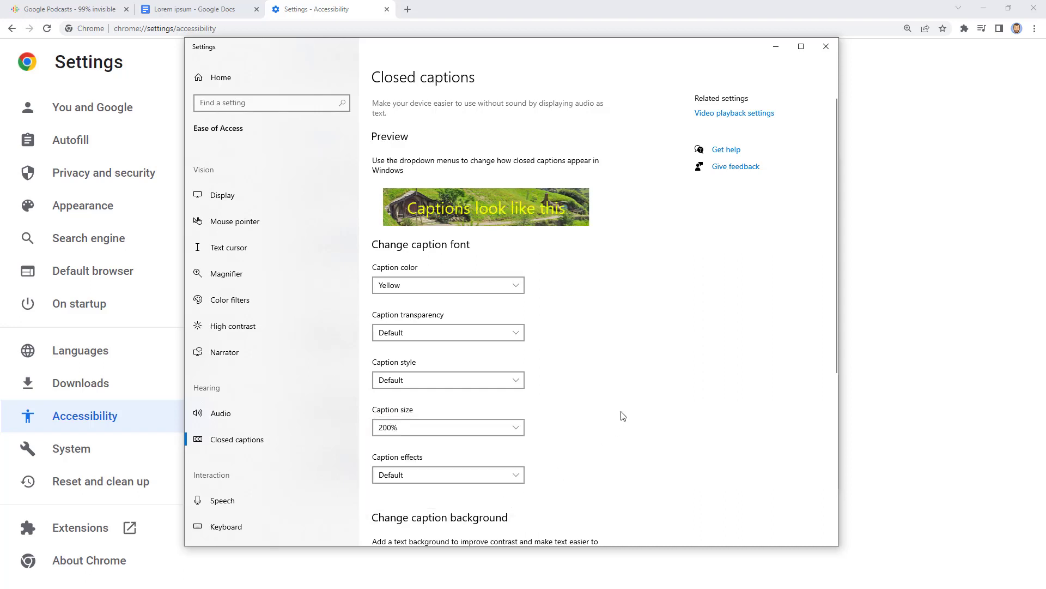
click(826, 48)
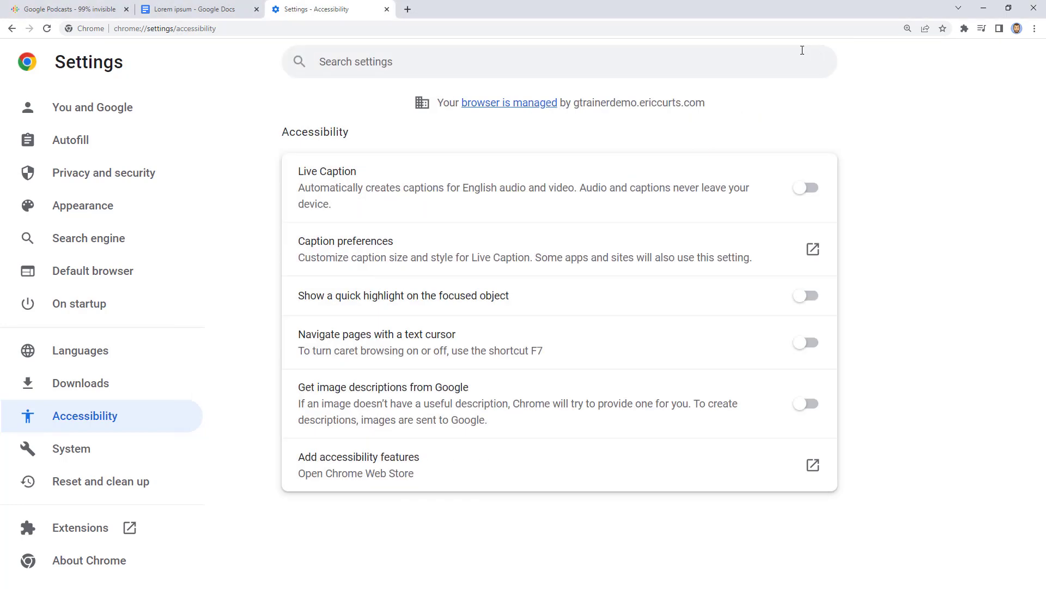
- On the Podcasts tab, enable Live Caption, collapse the panel to one line, and move it lower
click(94, 12)
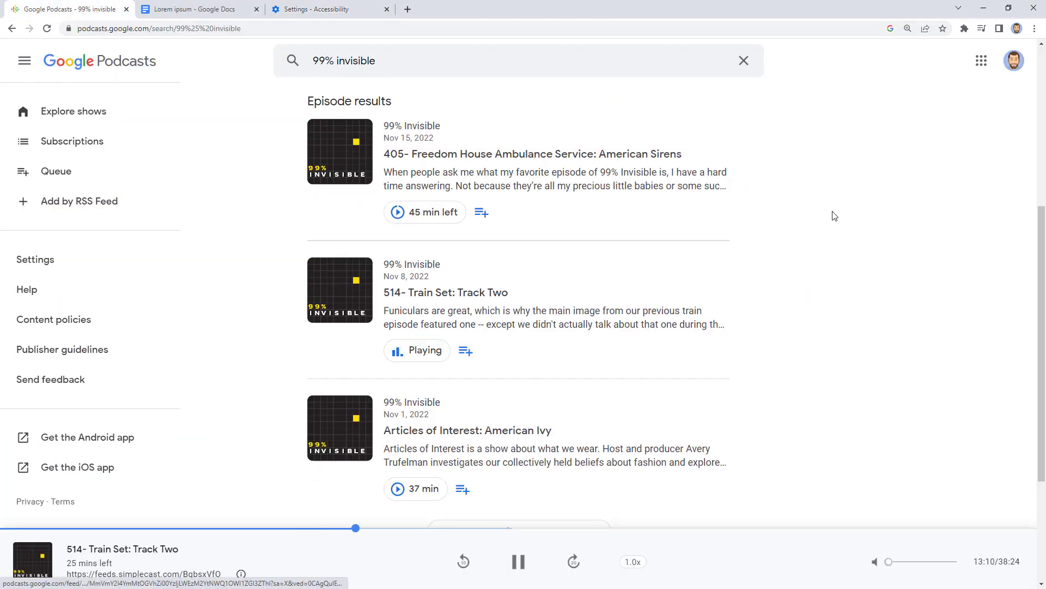
click(981, 32)
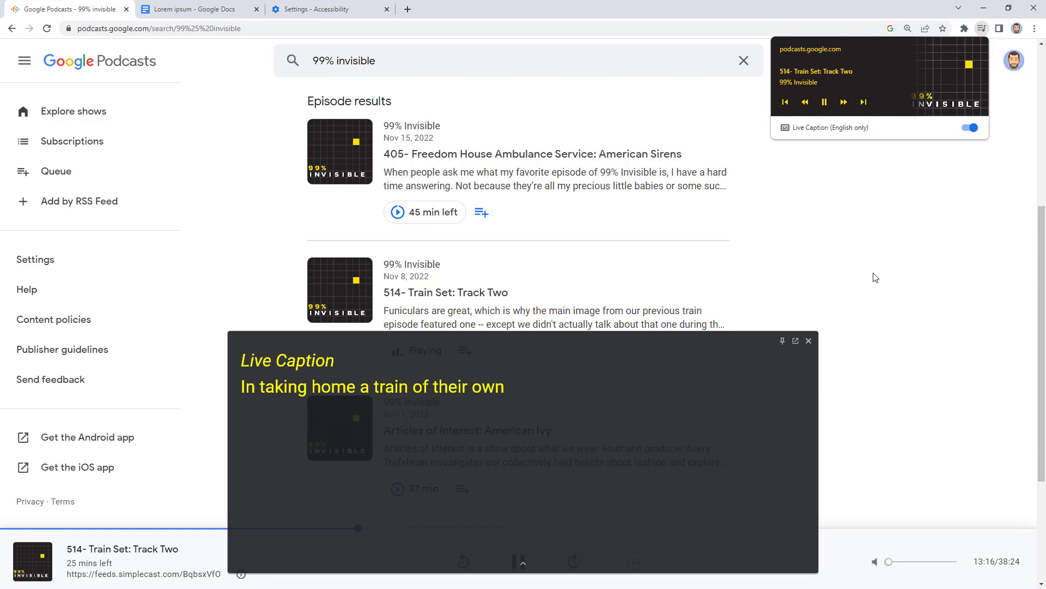
click(523, 563)
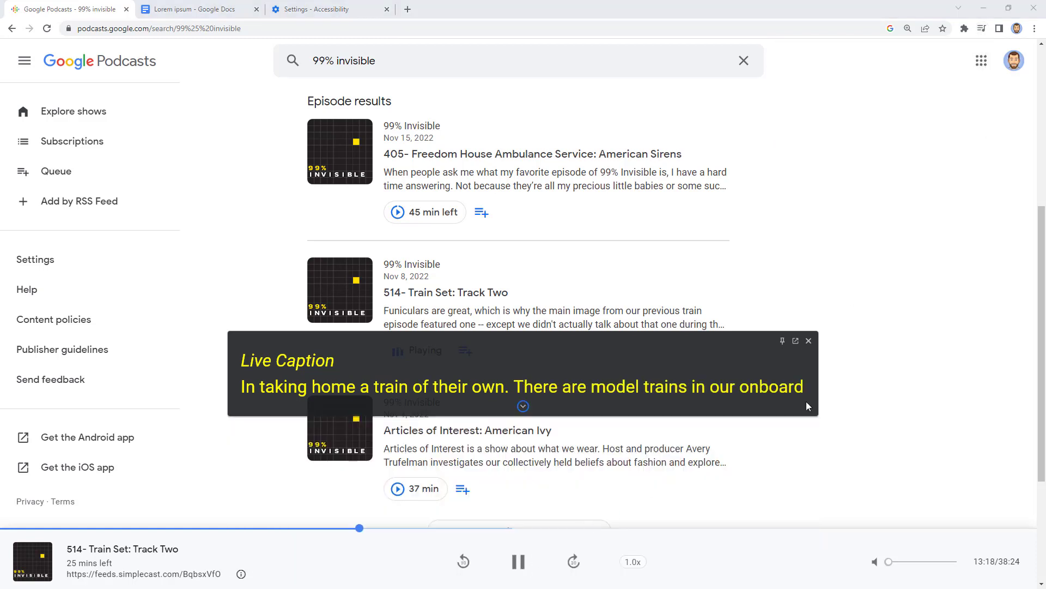
drag(643, 341, 820, 442)
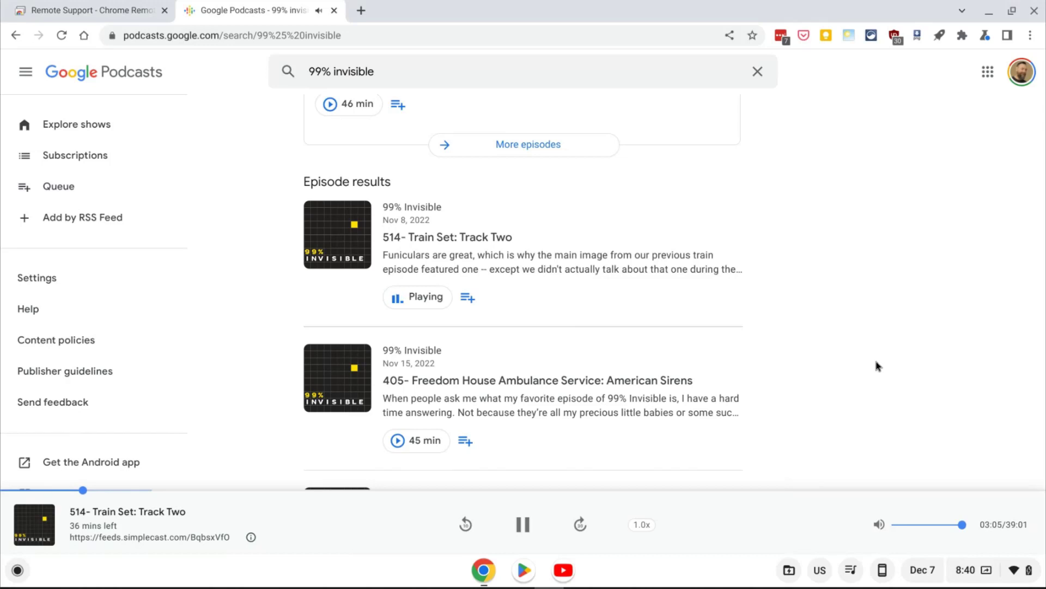
- Reach Accessibility > Audio and captions in ChromeOS Settings and scroll to the caption text preferences
click(964, 571)
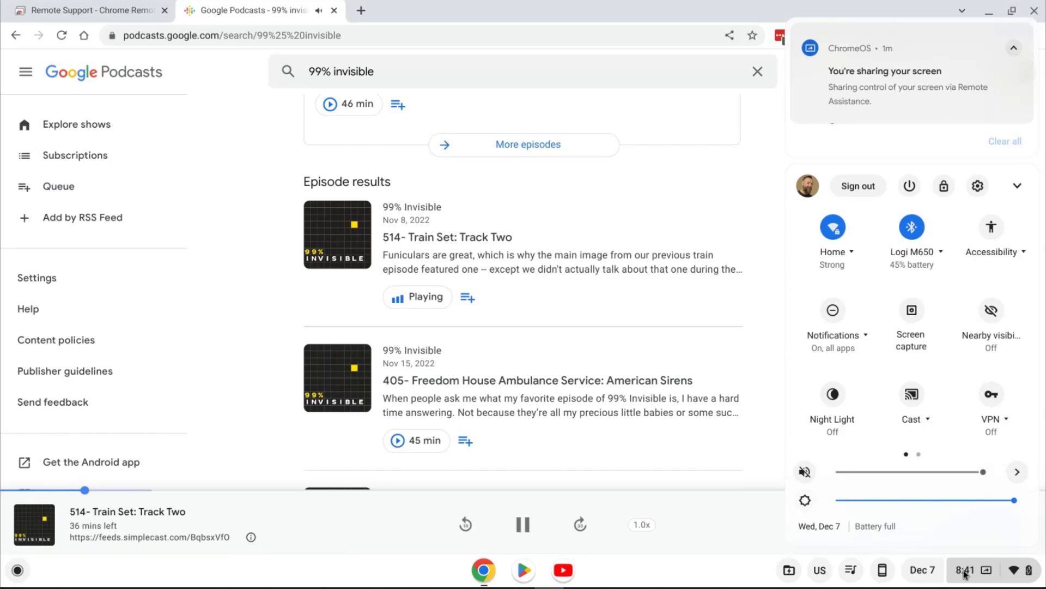
click(978, 186)
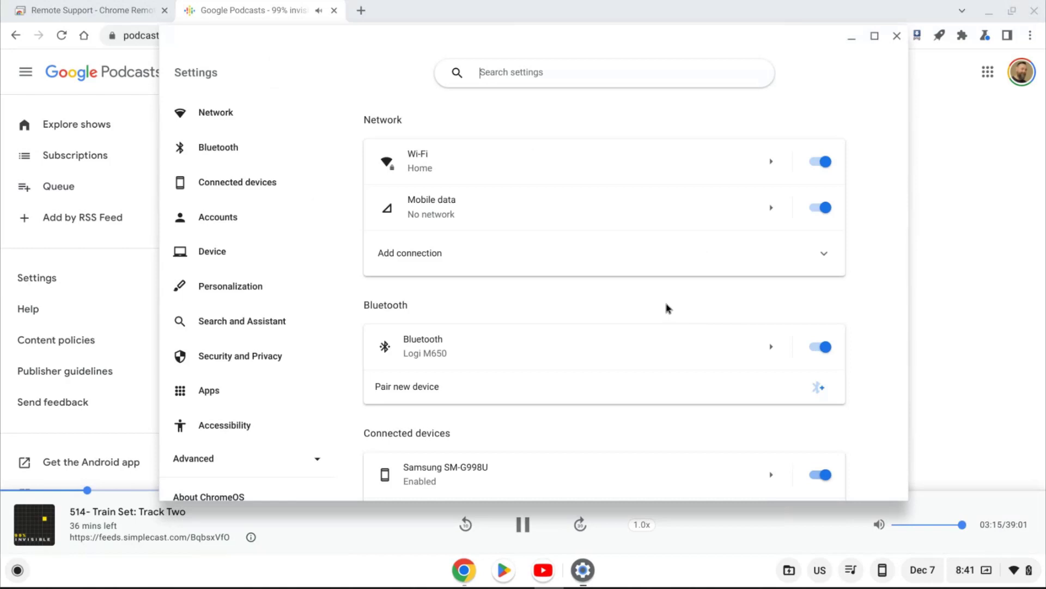
click(239, 430)
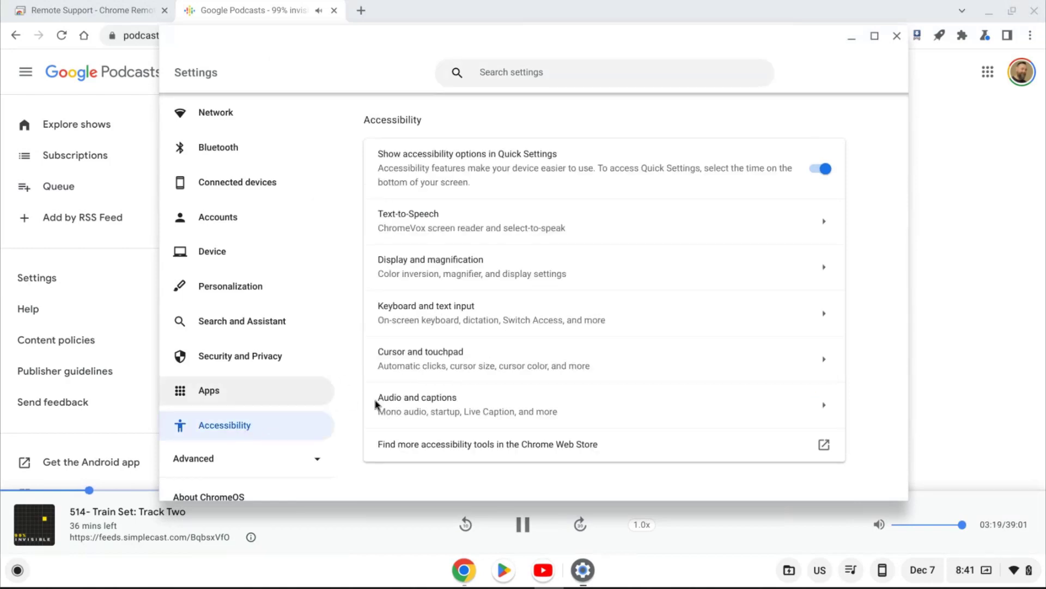
click(546, 403)
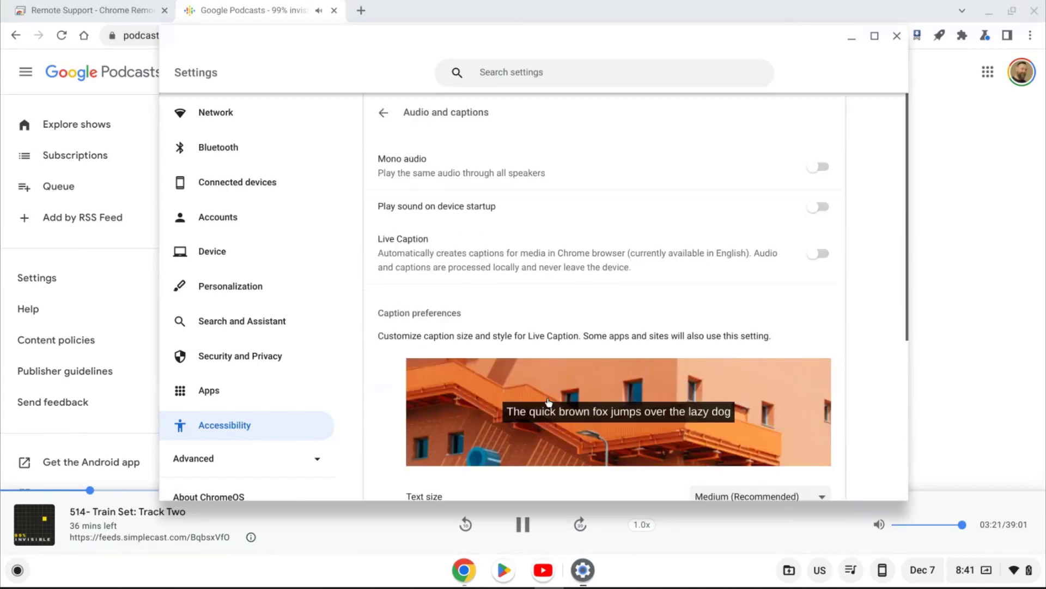
scroll(625, 338, down, 3)
scroll(626, 337, down, 3)
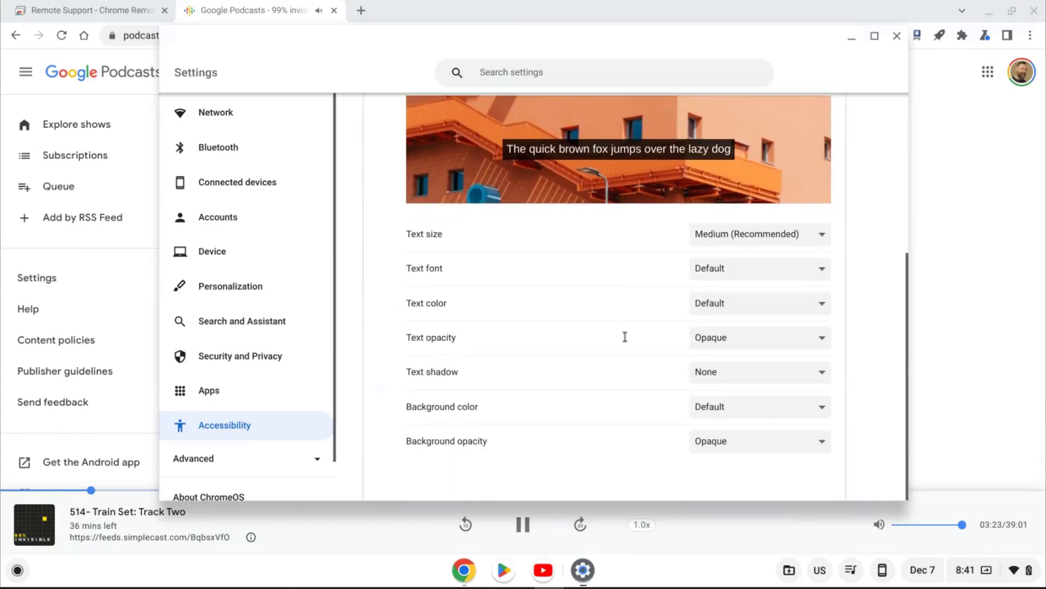